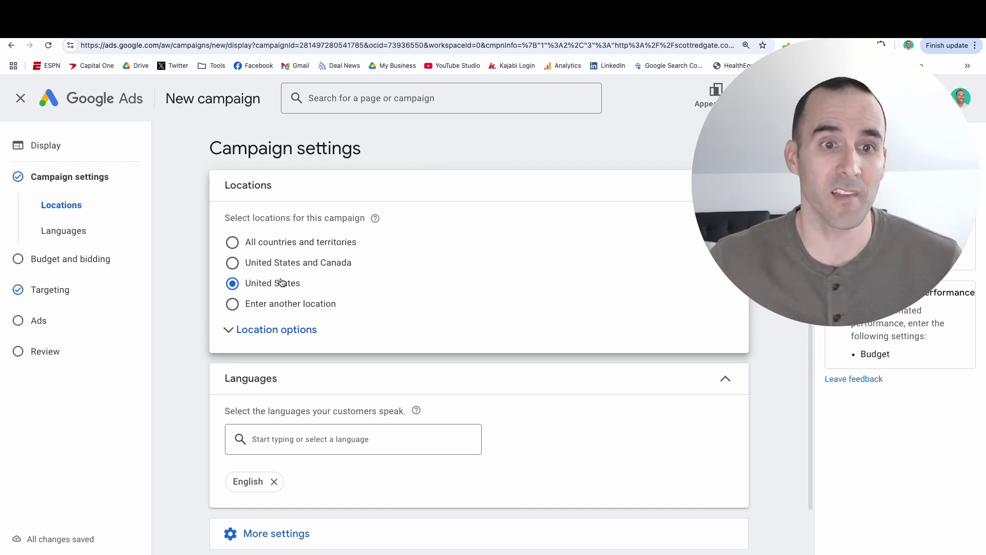
- Limit the location targeting to people present in or regularly in the included locations, and continue to budget and bidding
{"action": "left_click", "coordinate": [260, 332]}
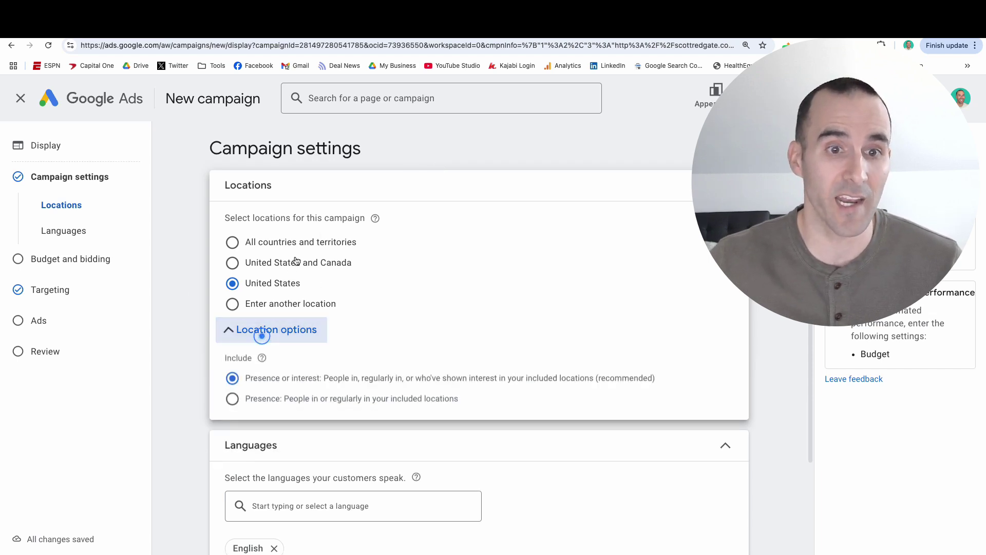
{"action": "left_click", "coordinate": [234, 404]}
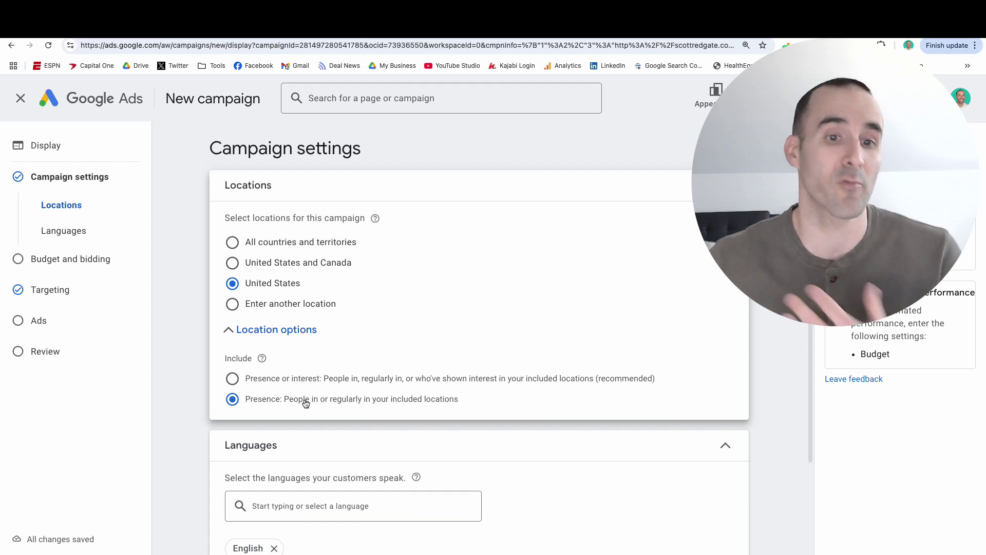
{"action": "scroll", "coordinate": [661, 479], "scroll_direction": "down", "scroll_amount": 3}
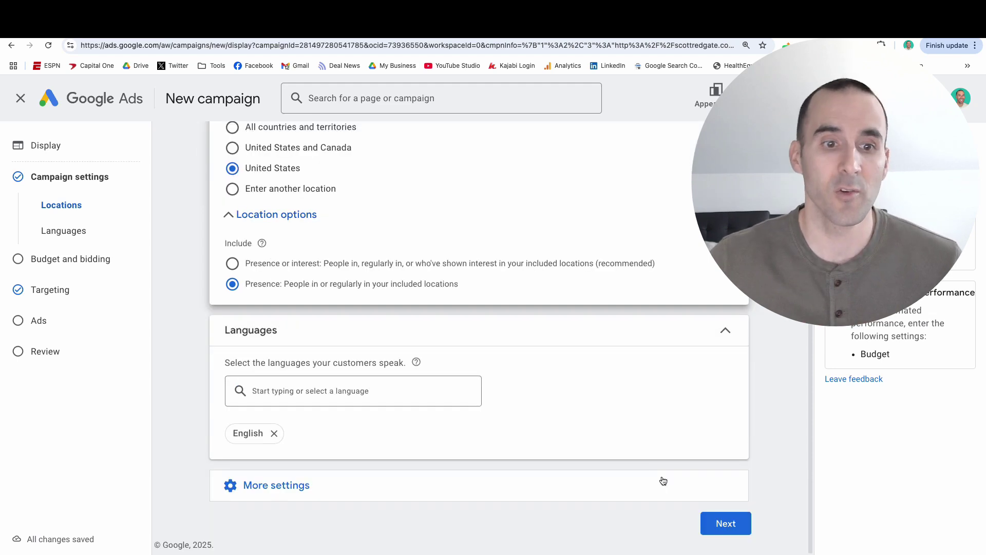
{"action": "left_click", "coordinate": [746, 523]}
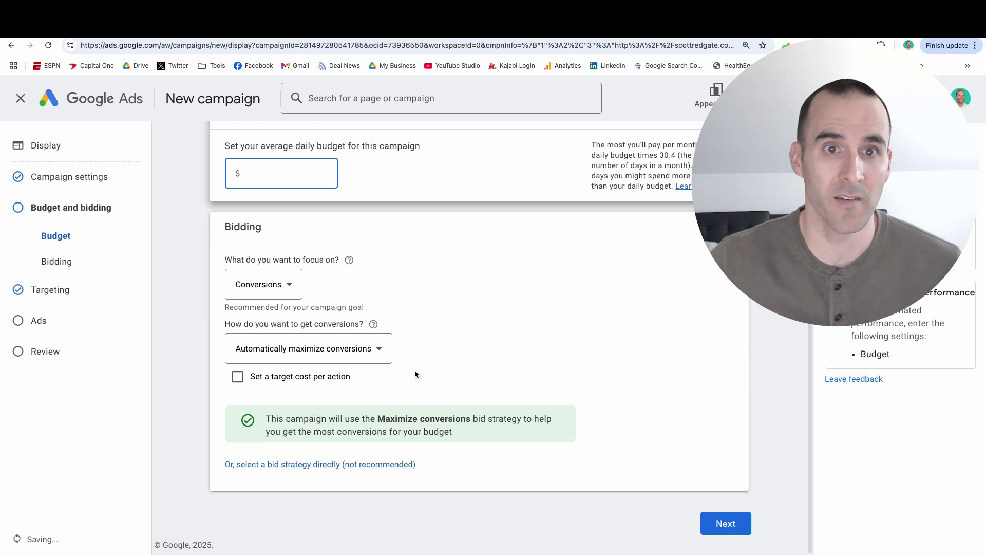
- Set the average daily budget to $50 and the bid strategy to Maximize clicks, chosen directly, and continue to targeting
{"action": "left_click", "coordinate": [292, 235]}
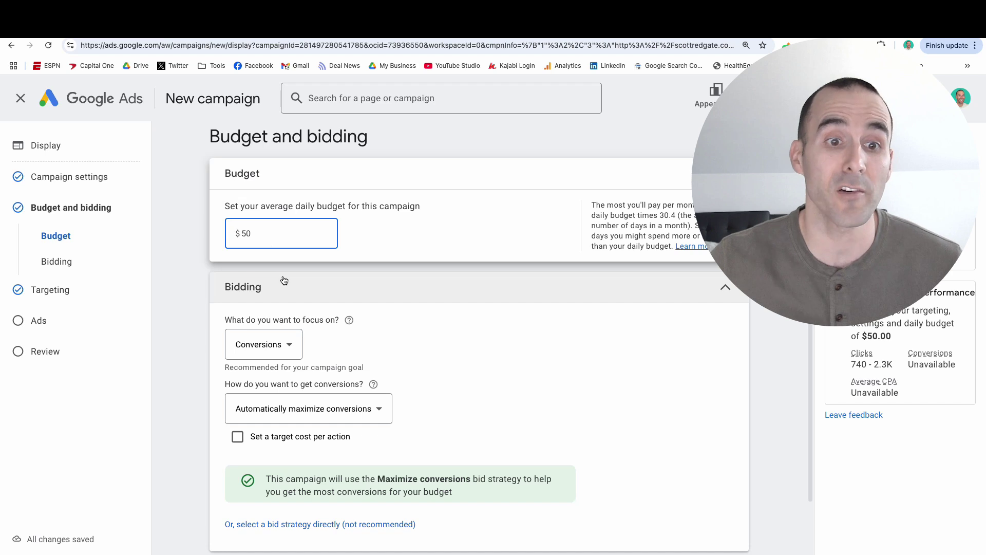
{"action": "left_click", "coordinate": [425, 368]}
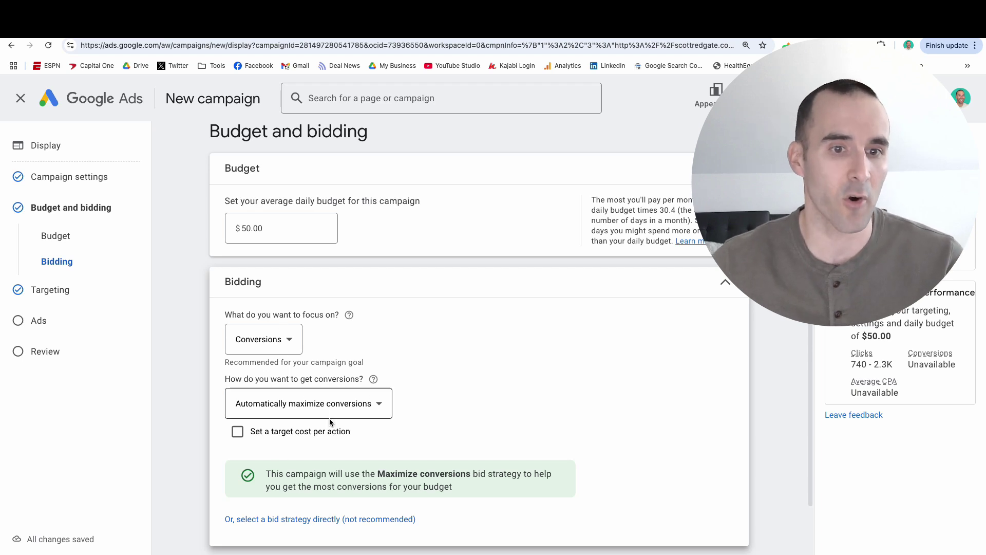
{"action": "left_click", "coordinate": [320, 519]}
{"action": "left_click", "coordinate": [354, 396]}
{"action": "left_click", "coordinate": [293, 251]}
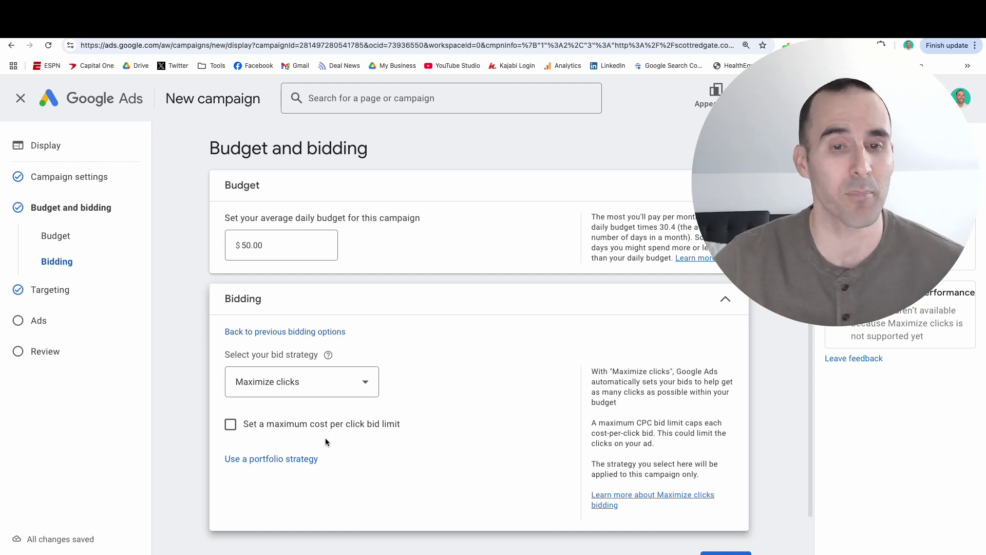
{"action": "scroll", "coordinate": [353, 380], "scroll_direction": "down", "scroll_amount": 2}
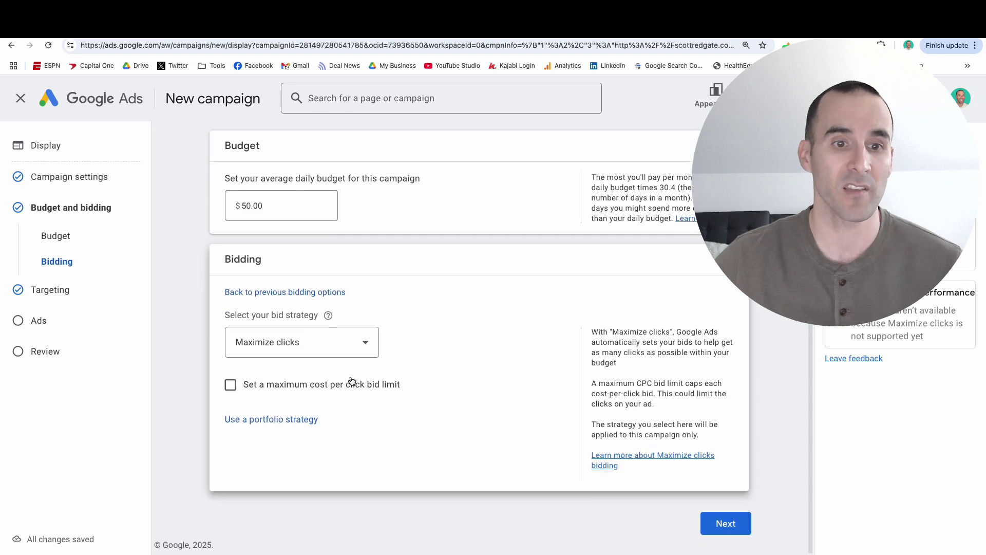
{"action": "left_click", "coordinate": [725, 523]}
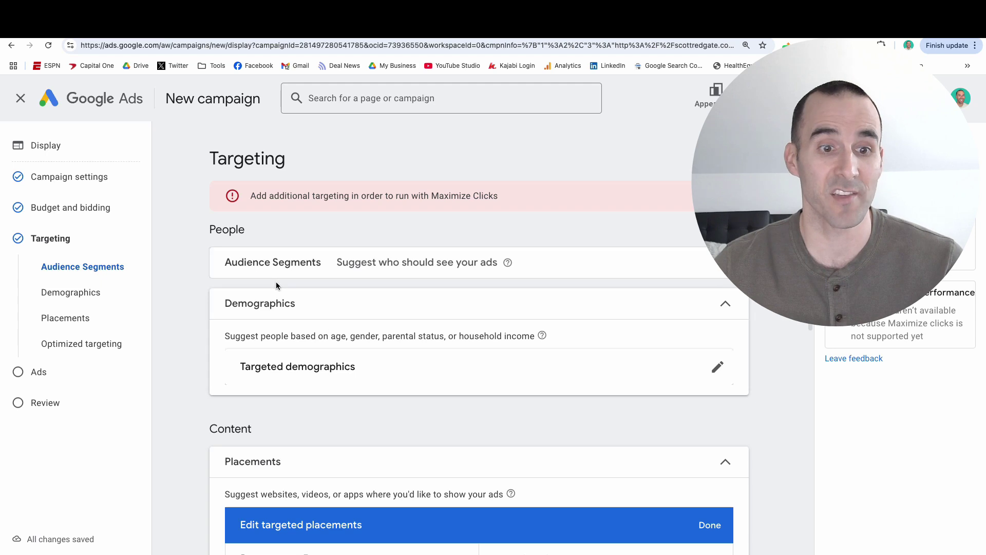
- Search the app placements for "twitter" and add both X apps, the Apple App Store and Google Play versions
{"action": "scroll", "coordinate": [285, 290], "scroll_direction": "down", "scroll_amount": 5}
{"action": "scroll", "coordinate": [284, 292], "scroll_direction": "down", "scroll_amount": 1}
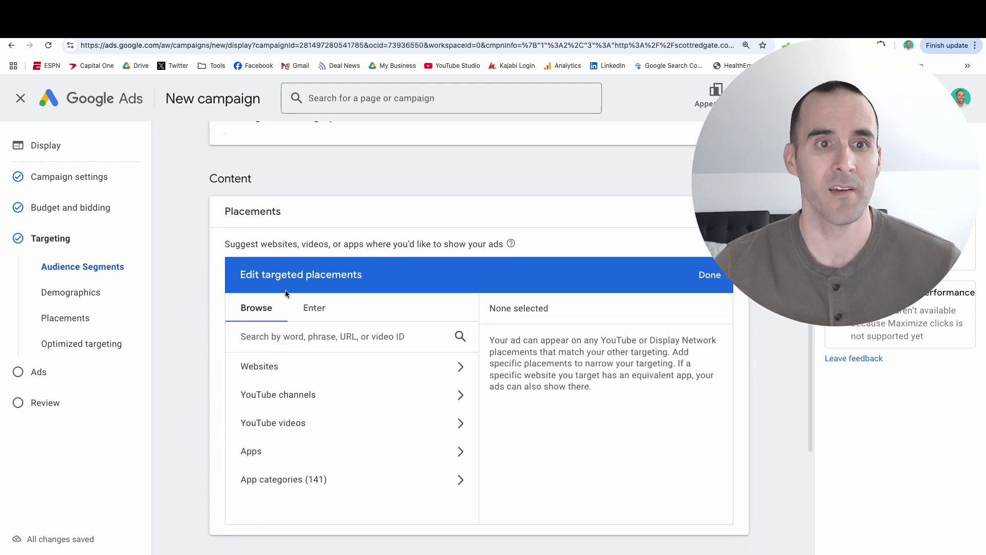
{"action": "scroll", "coordinate": [295, 279], "scroll_direction": "down", "scroll_amount": 1}
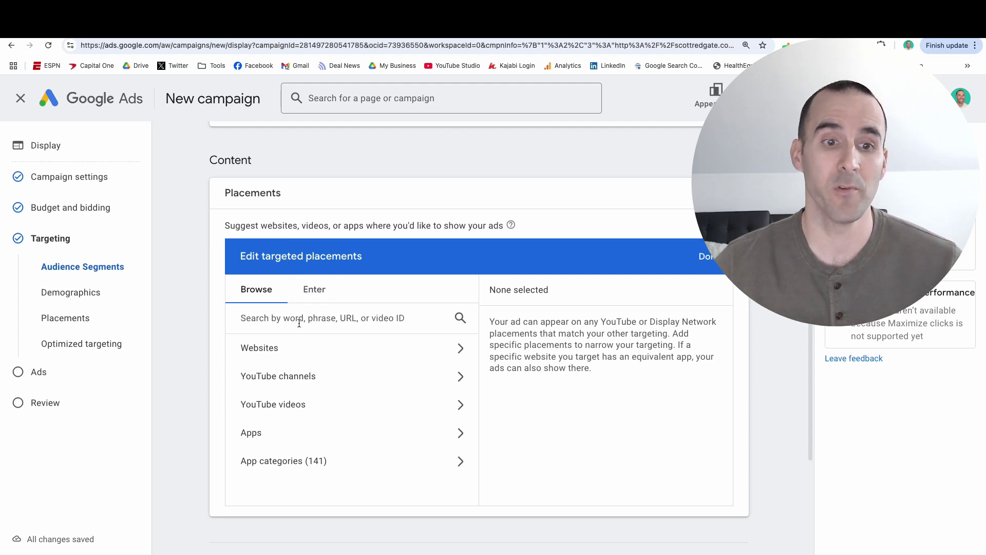
{"action": "left_click", "coordinate": [287, 434]}
{"action": "left_click", "coordinate": [301, 317]}
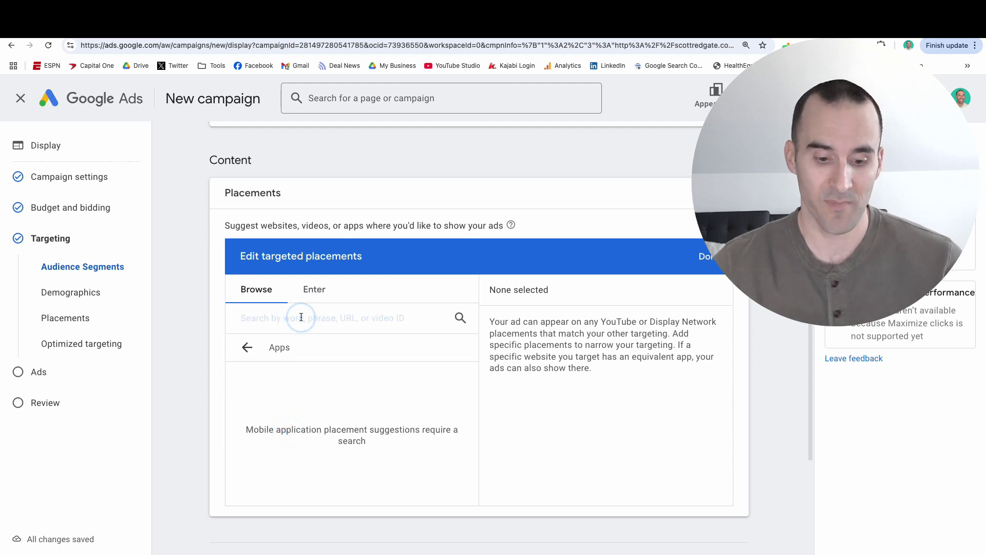
{"action": "type", "text": "twitter"}
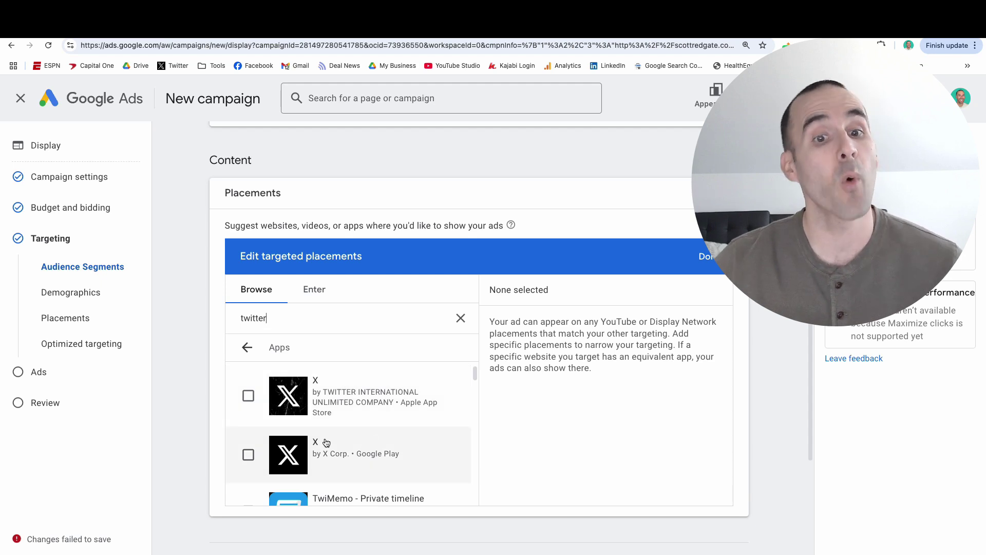
{"action": "left_click", "coordinate": [248, 395]}
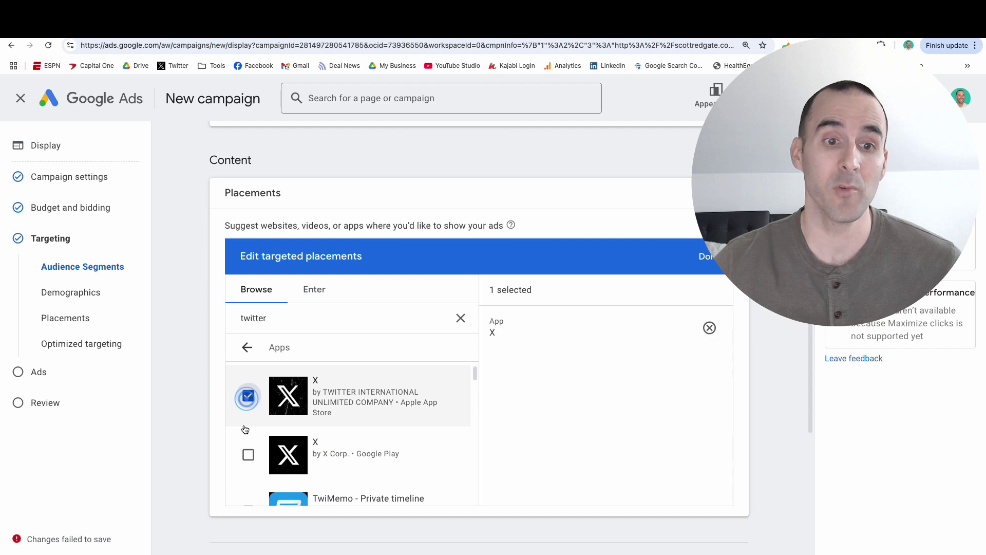
{"action": "left_click", "coordinate": [248, 455]}
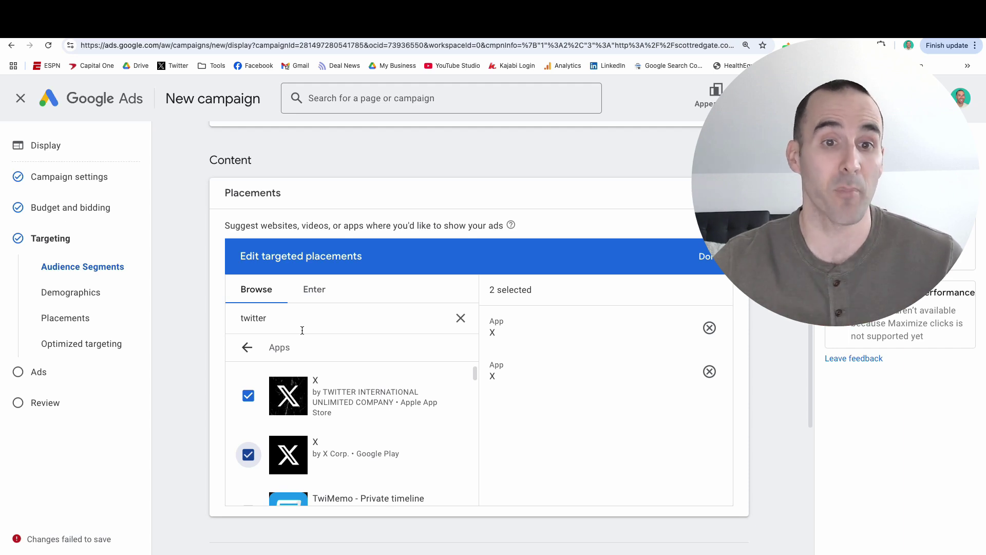
- Add the website x.com as a targeted placement by entering its URL
{"action": "left_click", "coordinate": [286, 350]}
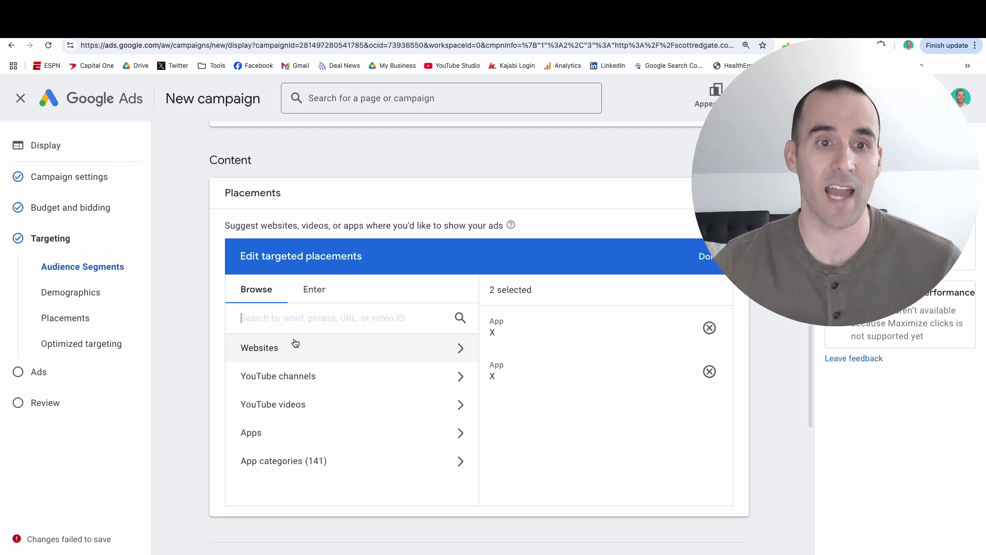
{"action": "left_click", "coordinate": [302, 349]}
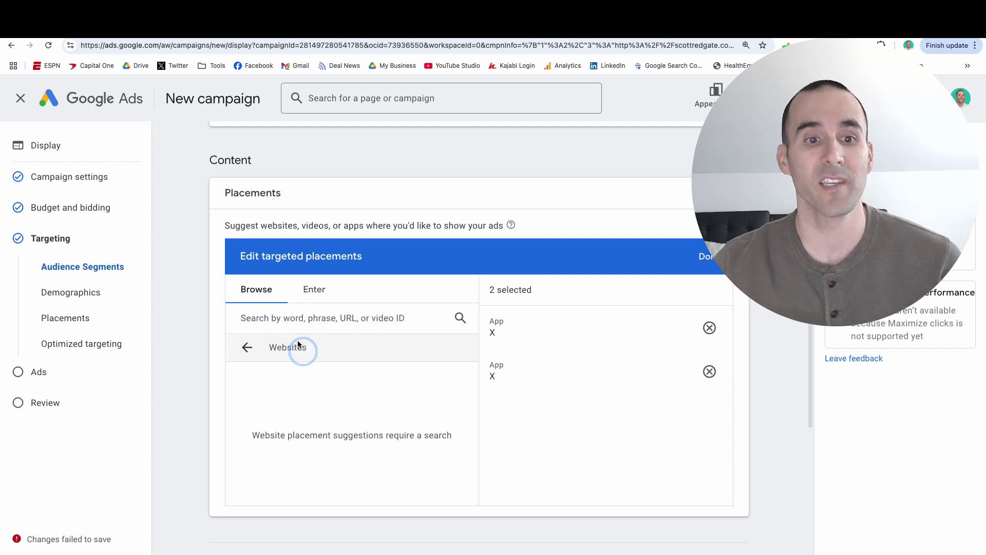
{"action": "left_click", "coordinate": [321, 296]}
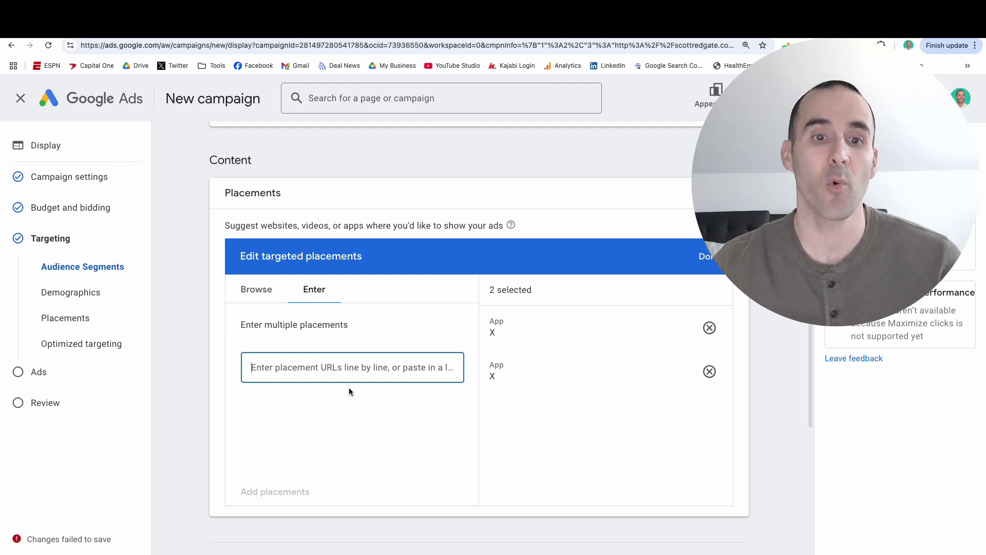
{"action": "type", "text": "x.com"}
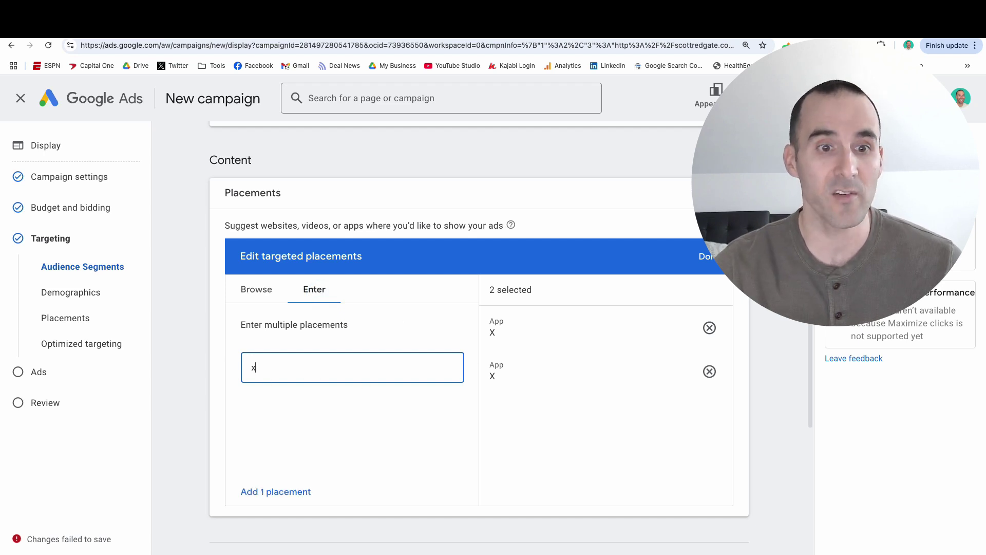
{"action": "left_click", "coordinate": [265, 492]}
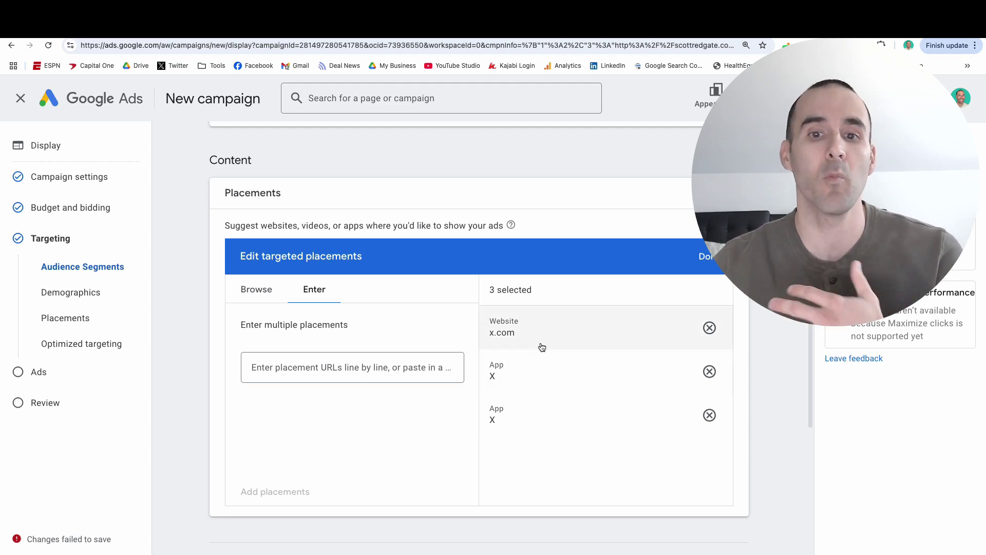
- Open the audience segments for browsing and examine the segments based on how people have interacted with the business
{"action": "scroll", "coordinate": [542, 347], "scroll_direction": "down", "scroll_amount": 1}
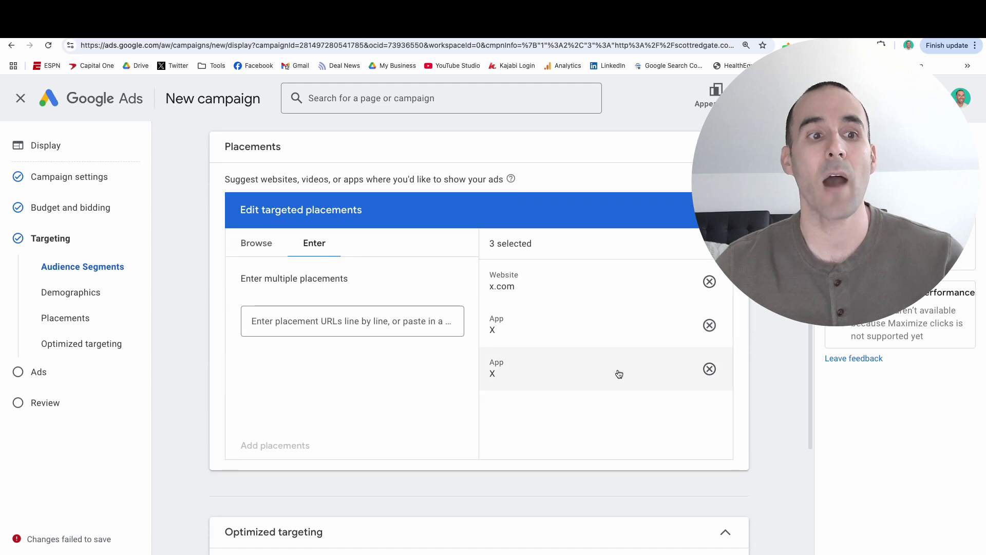
{"action": "scroll", "coordinate": [618, 374], "scroll_direction": "up", "scroll_amount": 5}
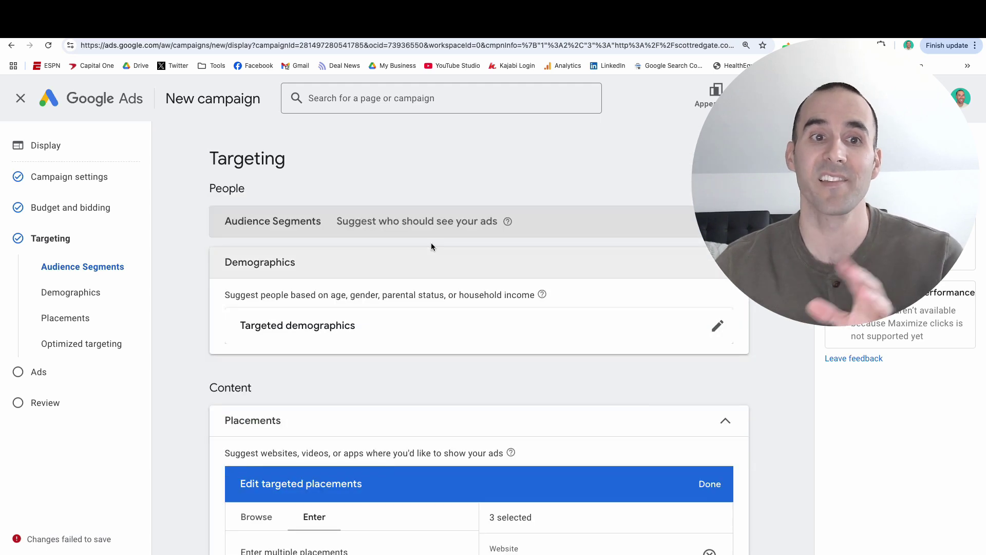
{"action": "left_click", "coordinate": [590, 227]}
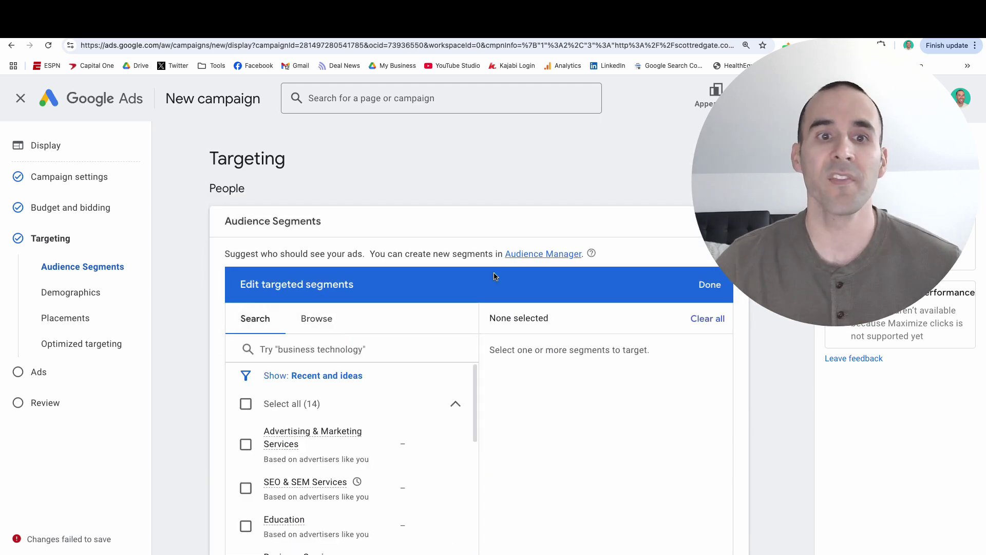
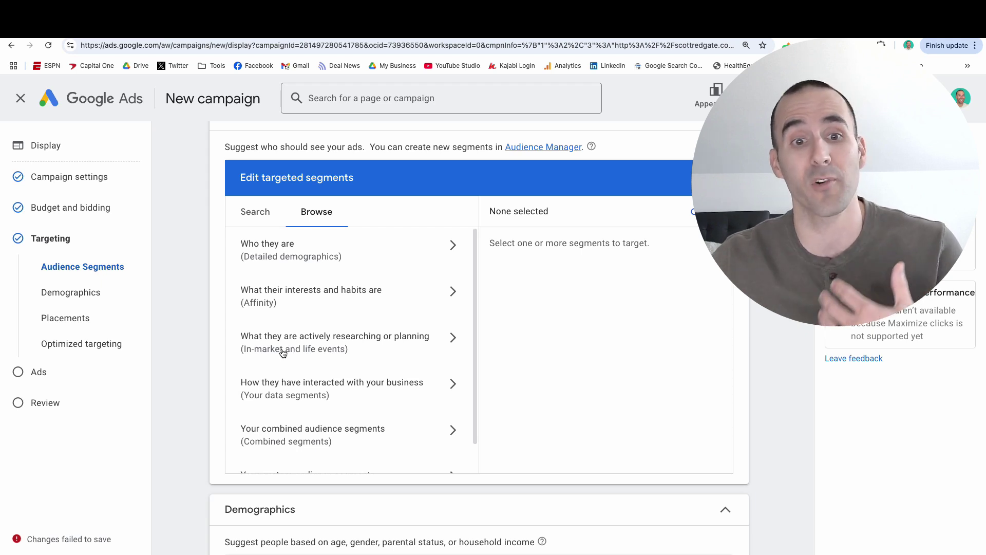
{"action": "scroll", "coordinate": [301, 352], "scroll_direction": "down", "scroll_amount": 1}
{"action": "scroll", "coordinate": [302, 352], "scroll_direction": "down", "scroll_amount": 1}
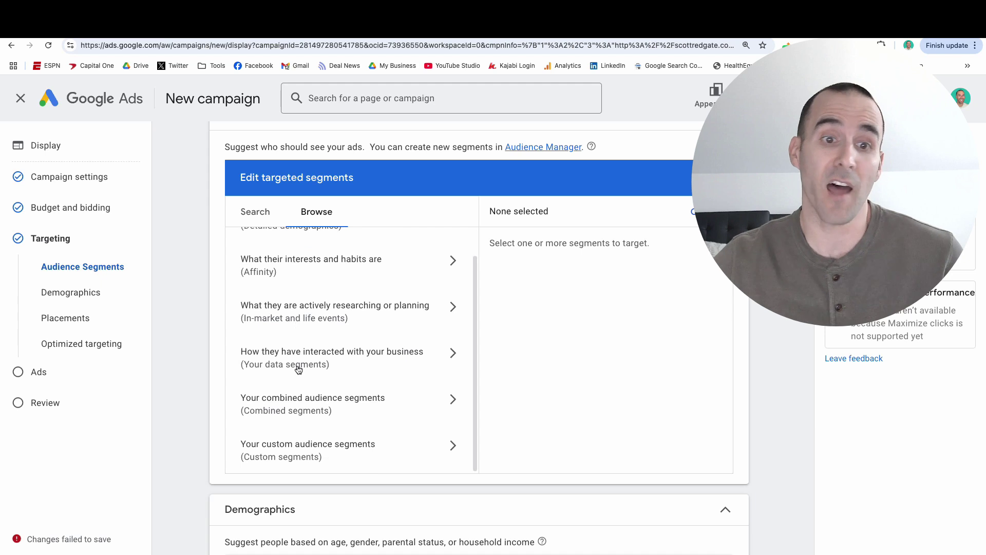
{"action": "left_click", "coordinate": [325, 367]}
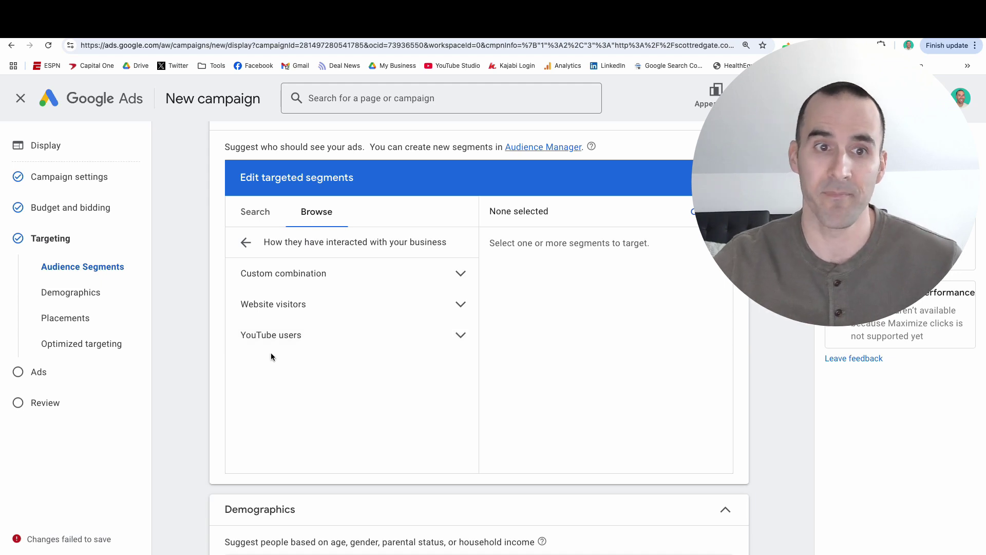
{"action": "left_click", "coordinate": [246, 242]}
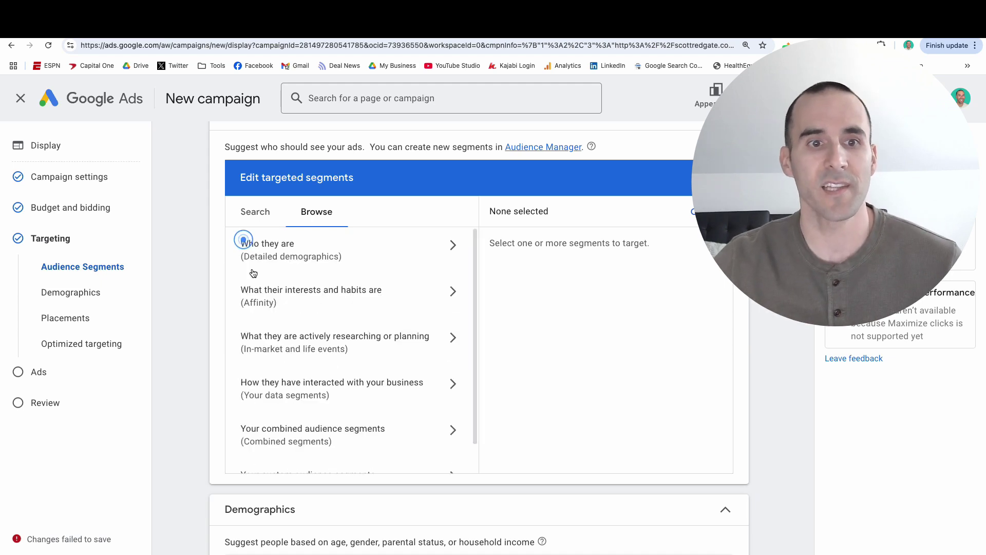
- Target the Food & Dining segment among the affinity audiences for interests and habits
{"action": "left_click", "coordinate": [342, 303]}
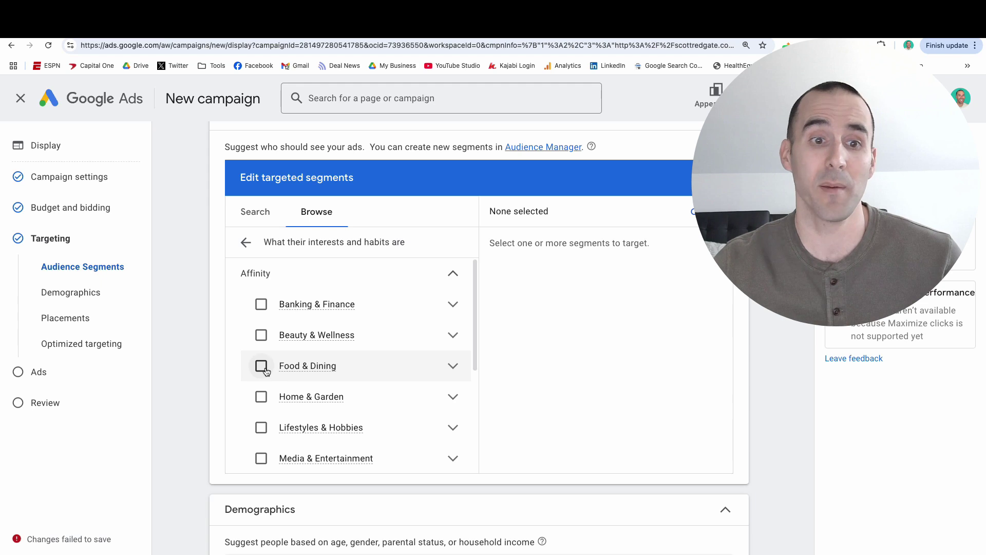
{"action": "left_click", "coordinate": [453, 365]}
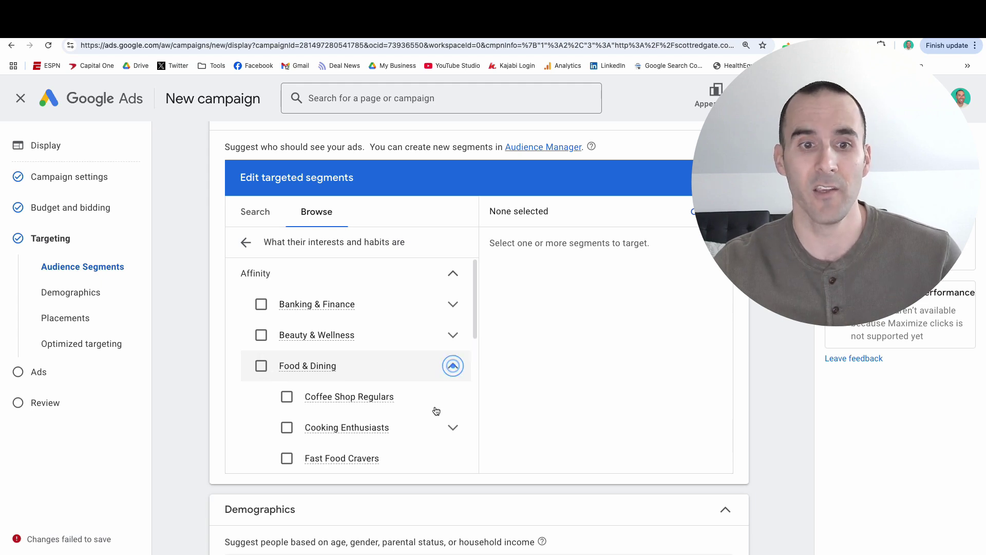
{"action": "left_click", "coordinate": [449, 368]}
{"action": "left_click", "coordinate": [261, 366]}
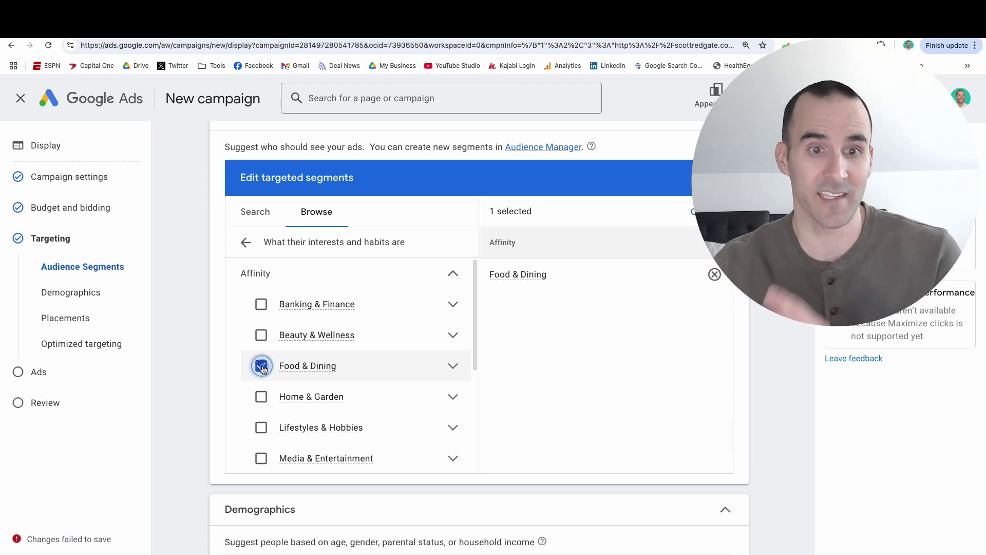
{"action": "scroll", "coordinate": [386, 312], "scroll_direction": "down", "scroll_amount": 6}
{"action": "scroll", "coordinate": [564, 363], "scroll_direction": "up", "scroll_amount": 2}
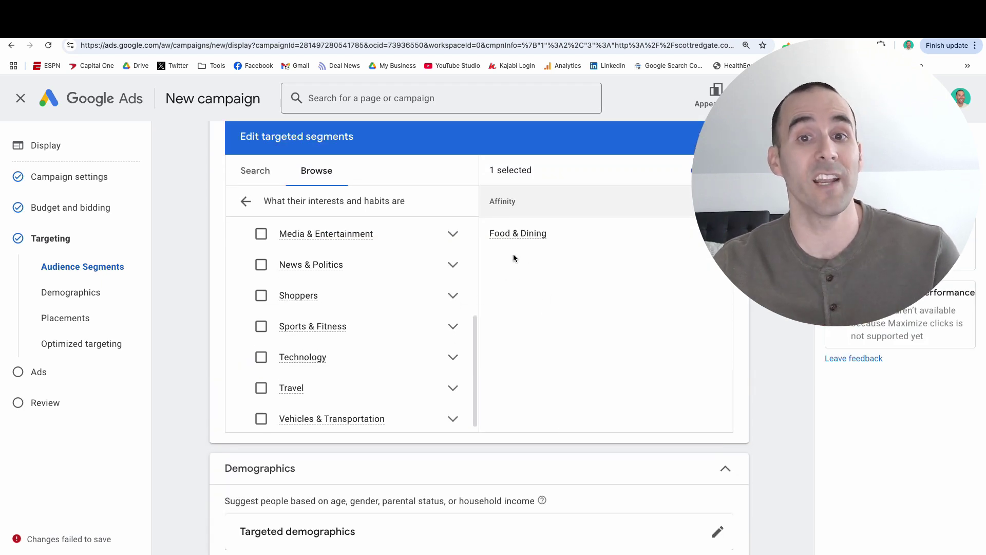
- Turn off optimized targeting for the campaign and continue to ad creation
{"action": "scroll", "coordinate": [523, 301], "scroll_direction": "down", "scroll_amount": 3}
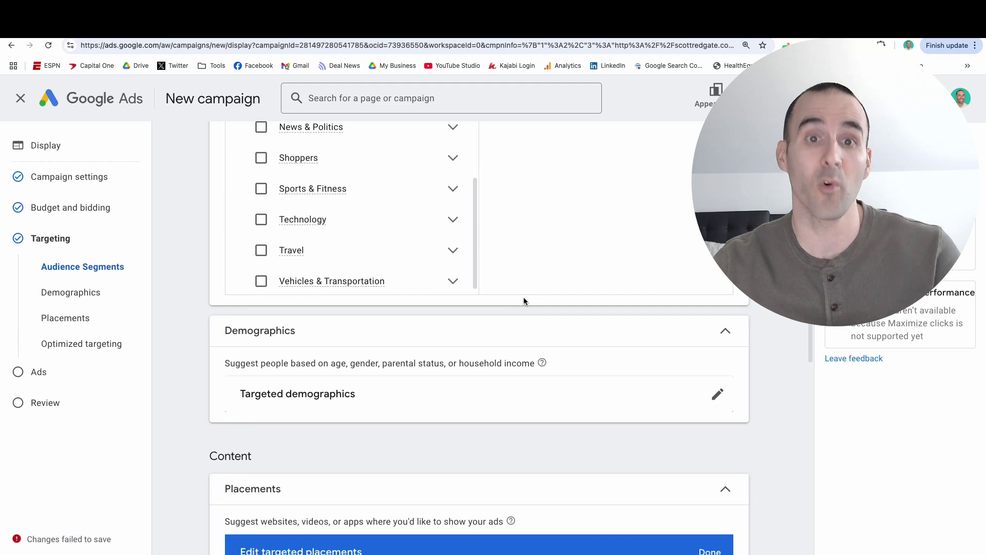
{"action": "scroll", "coordinate": [520, 295], "scroll_direction": "down", "scroll_amount": 3}
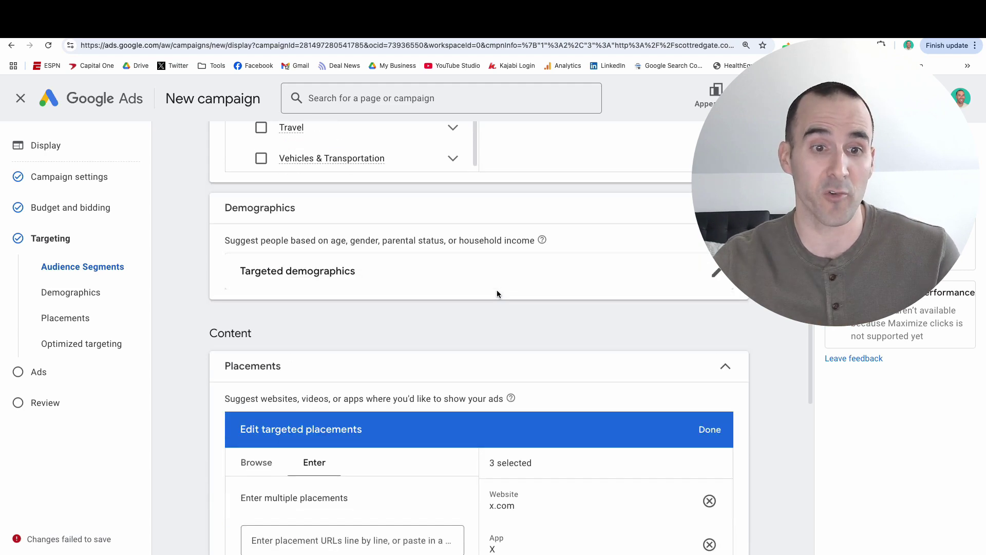
{"action": "scroll", "coordinate": [497, 294], "scroll_direction": "down", "scroll_amount": 3}
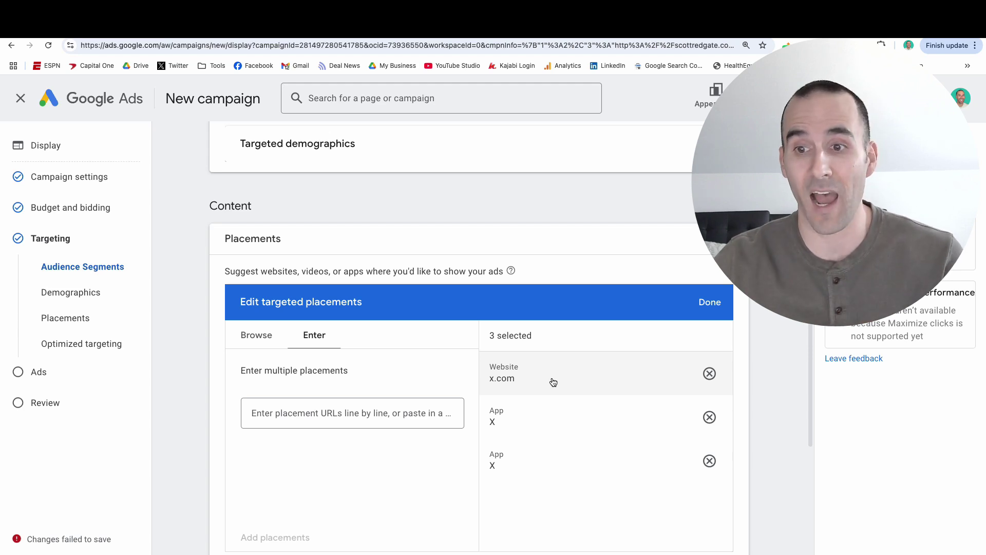
{"action": "left_click", "coordinate": [70, 345]}
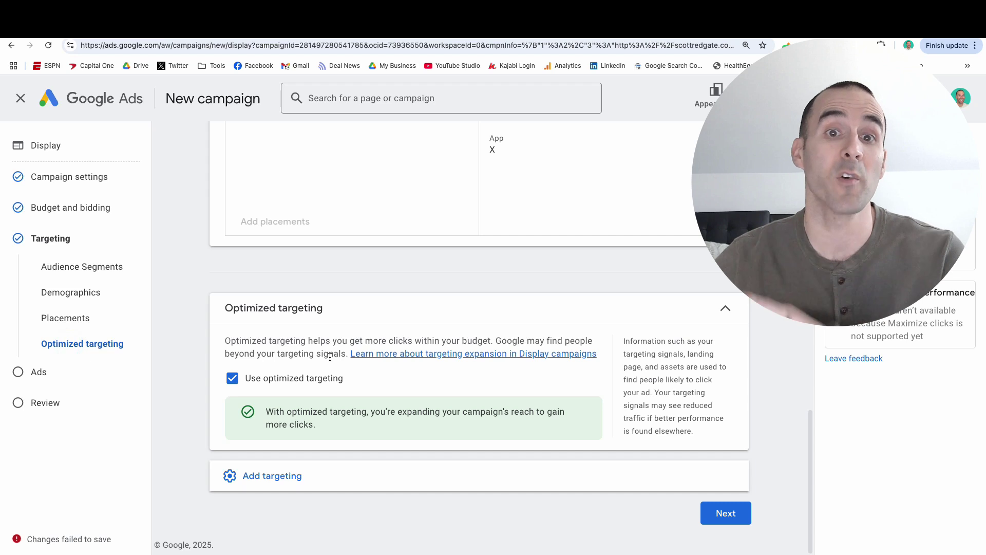
{"action": "left_click", "coordinate": [254, 380]}
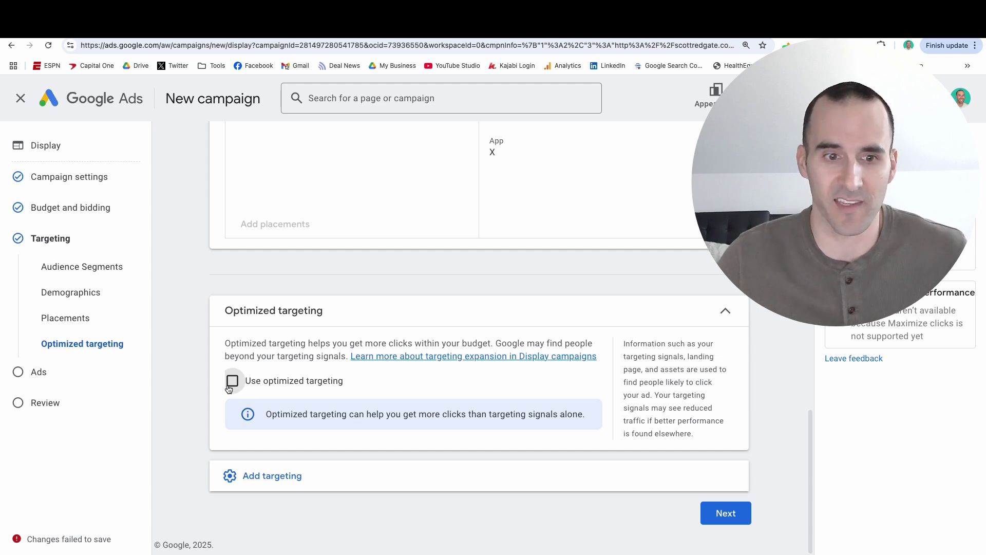
{"action": "left_click", "coordinate": [720, 517]}
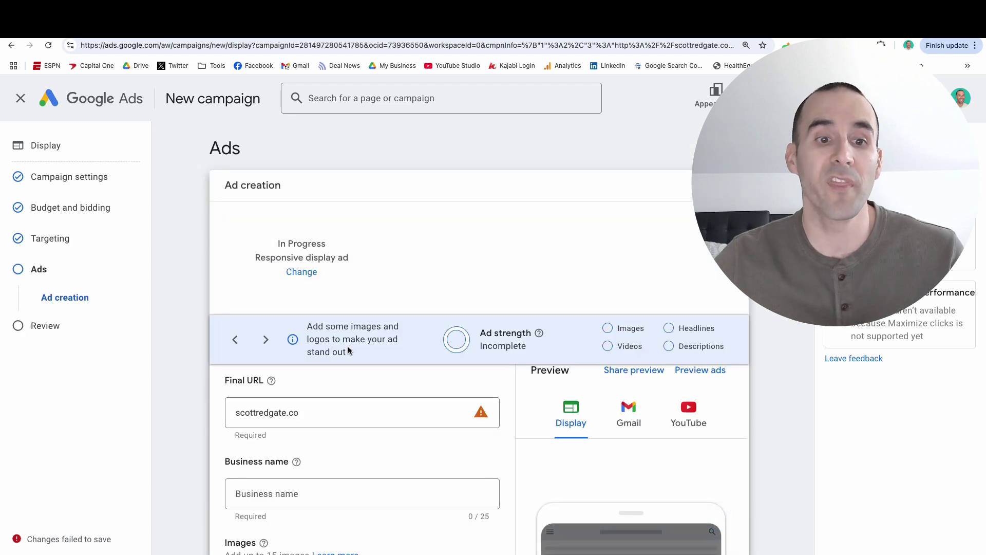